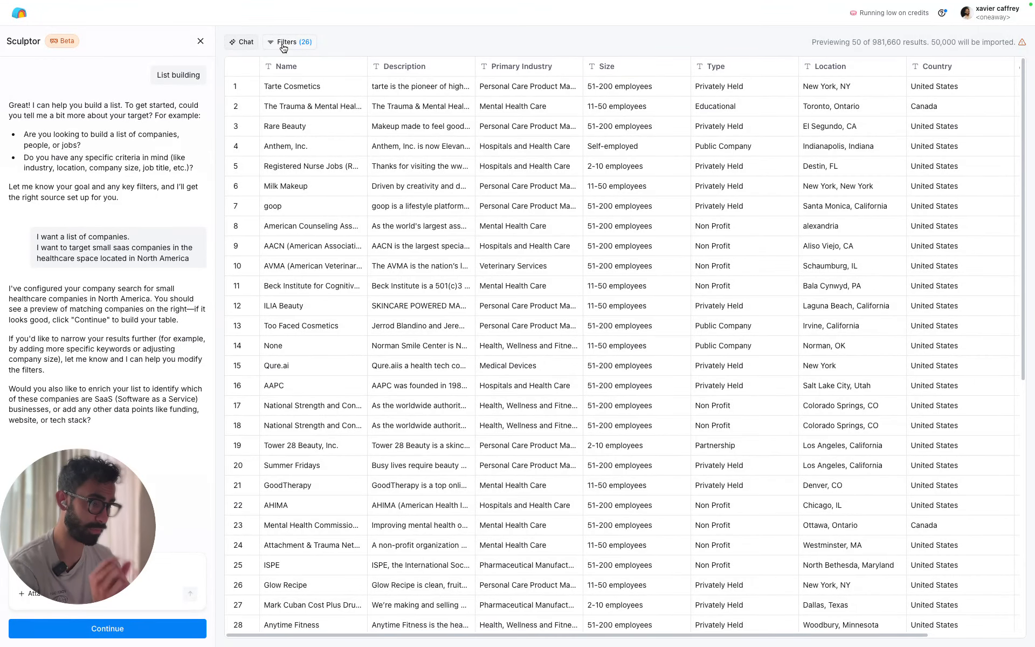
Step: Open the search filters and examine the company attributes, from included industries and company sizes to the remaining filter fields
left_click(283, 43)
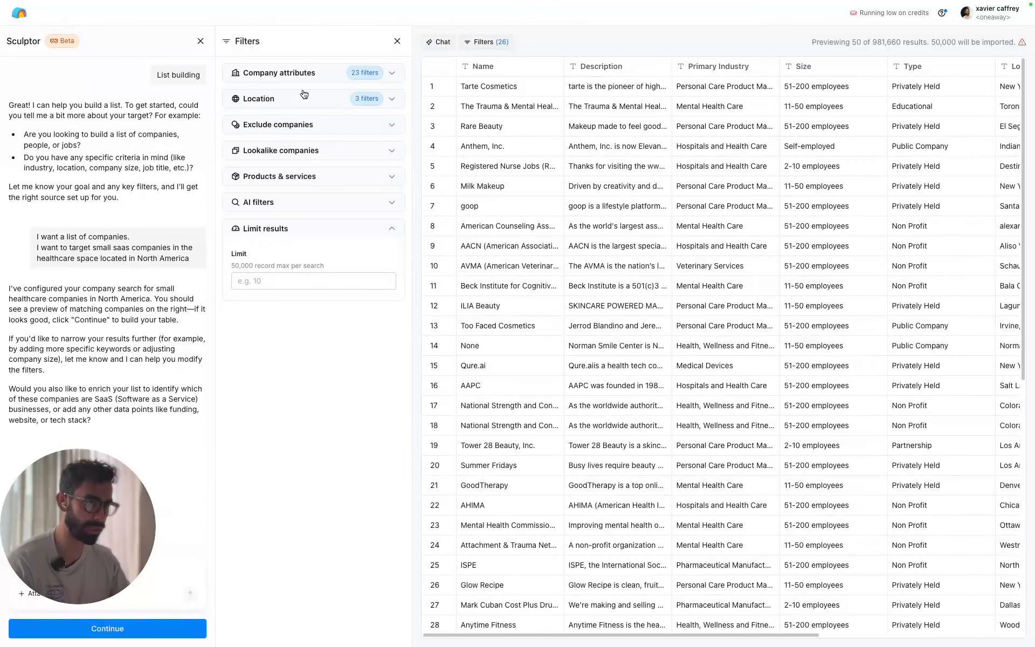
left_click(301, 76)
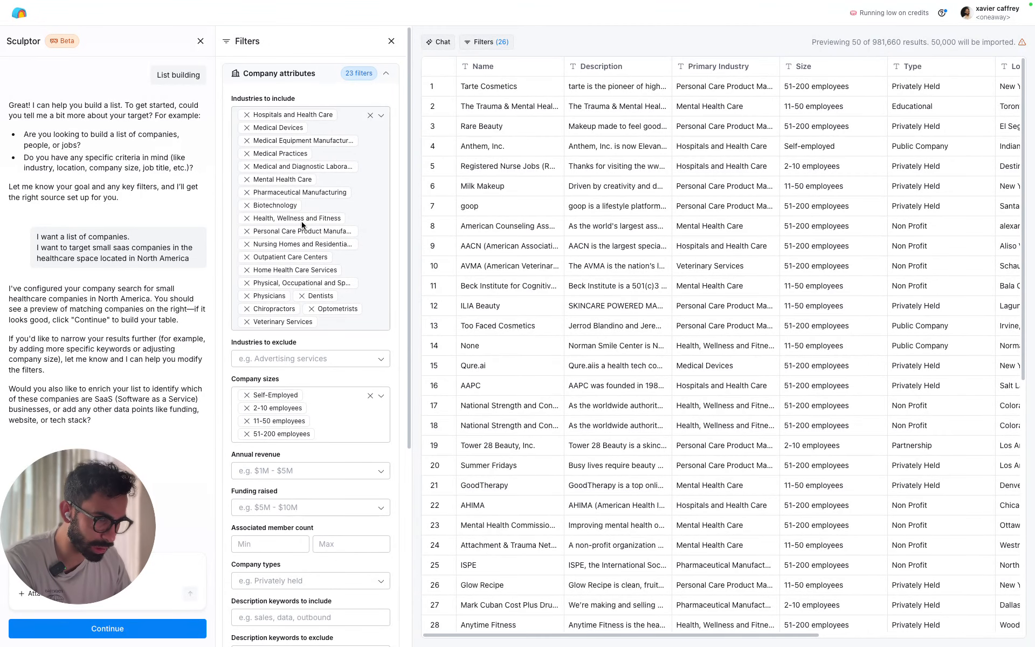
scroll(317, 161, "down", 1)
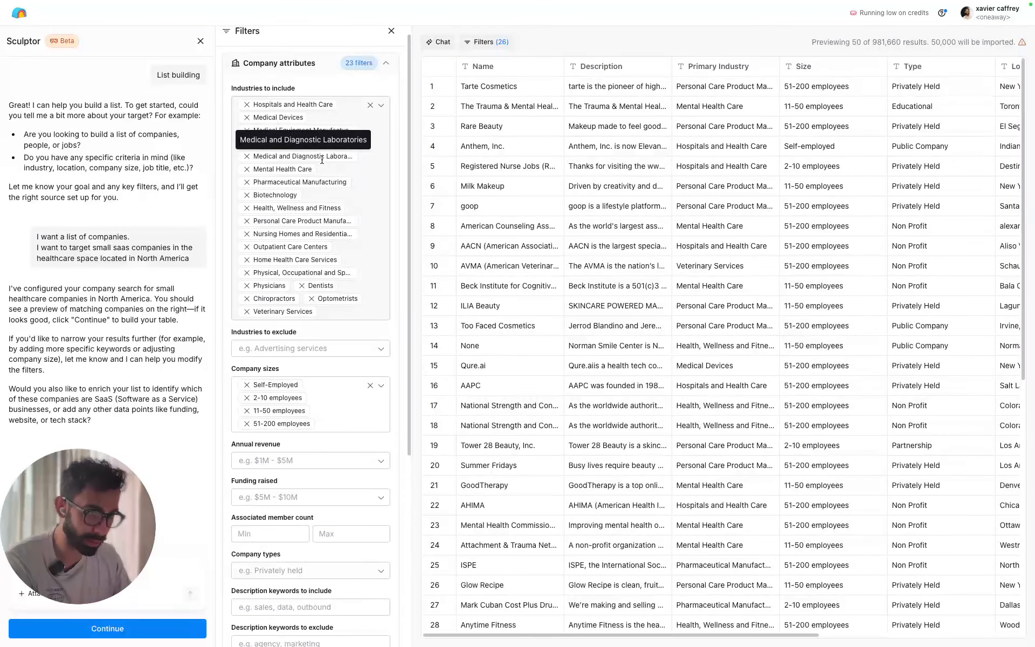
scroll(348, 238, "down", 2)
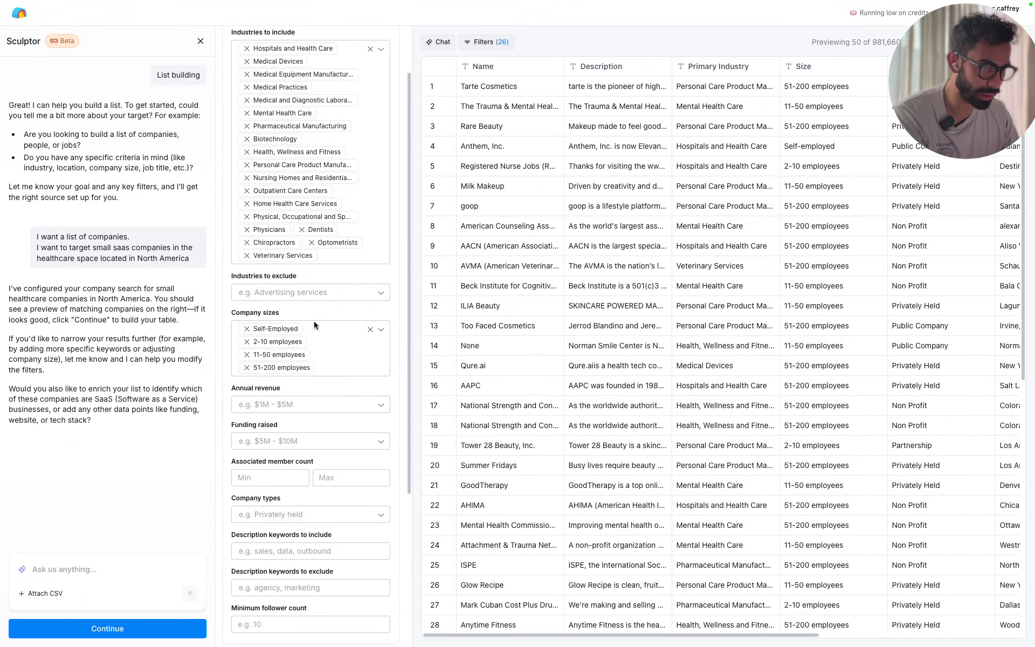
scroll(314, 321, "down", 5)
scroll(323, 326, "down", 3)
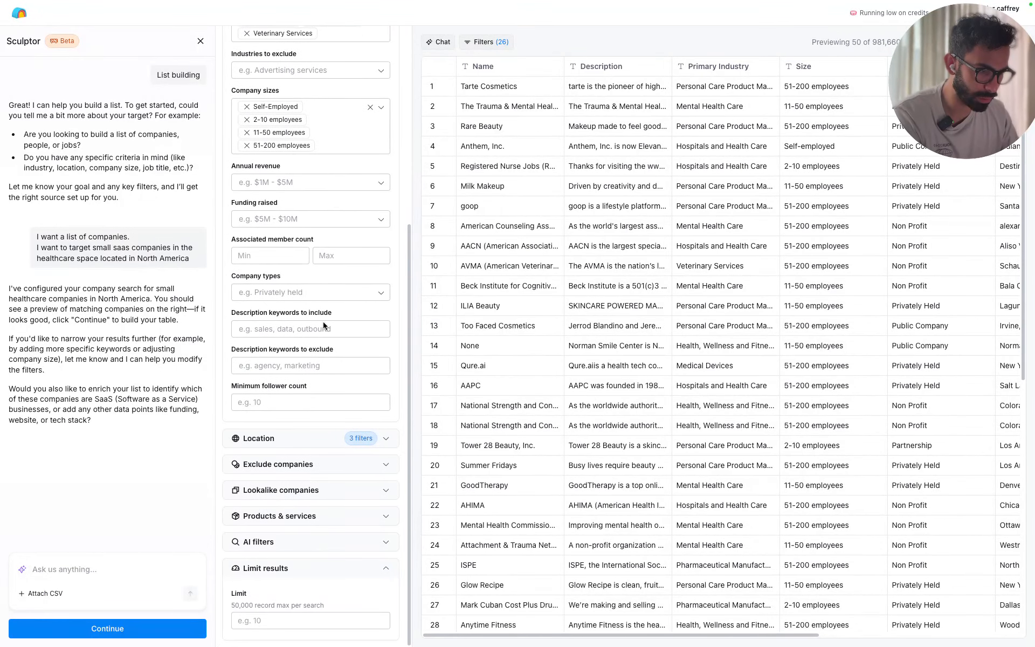
scroll(869, 378, "down", 5)
scroll(878, 430, "up", 5)
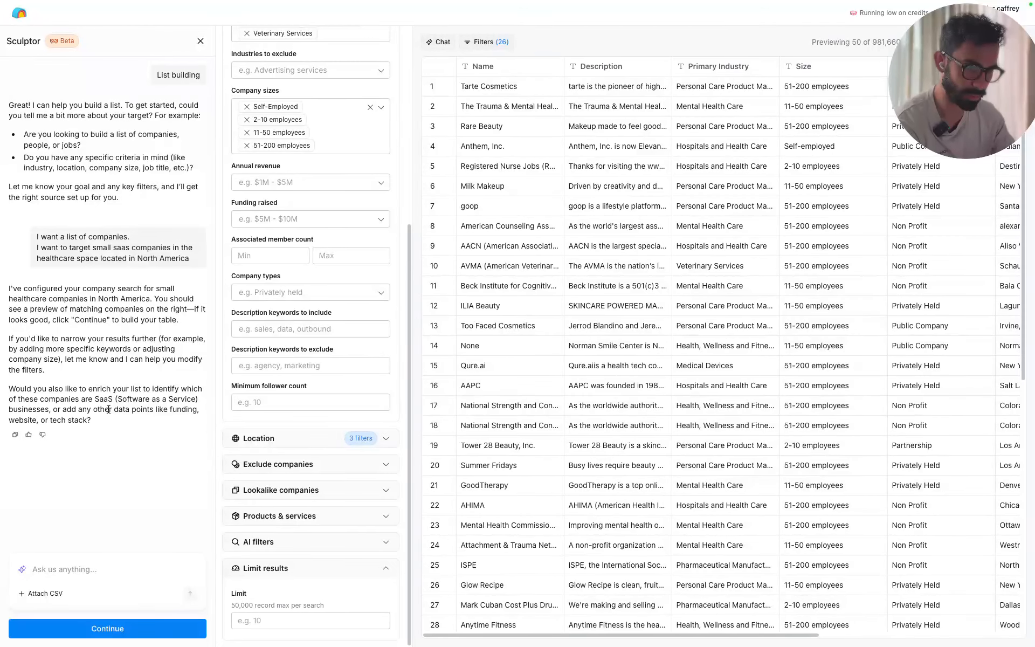
Step: Tell Sculptor "yes I only want SAAS companies, and also companies that have raised any amount of money. I also want companies that have more than 5 employees"
left_click(84, 578)
type("yes I")
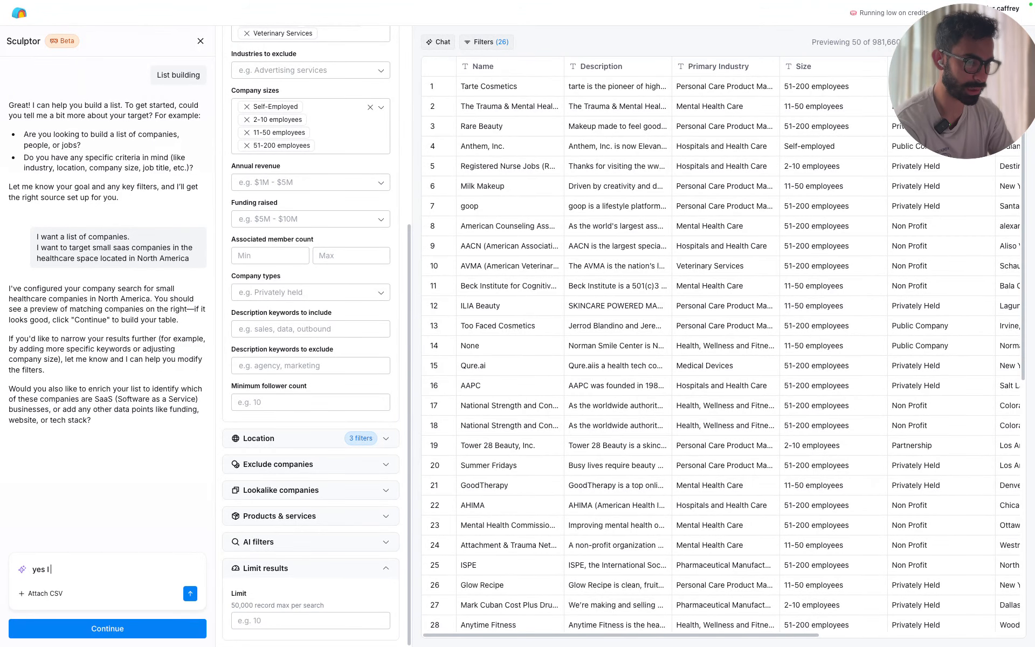
type(" only want SAAS")
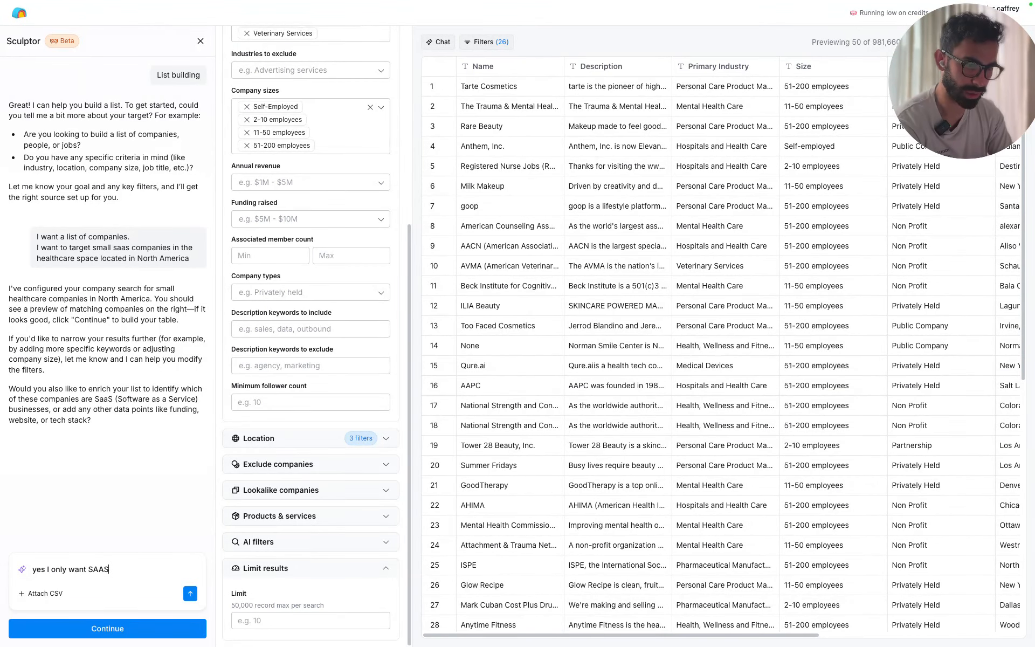
type(" companies")
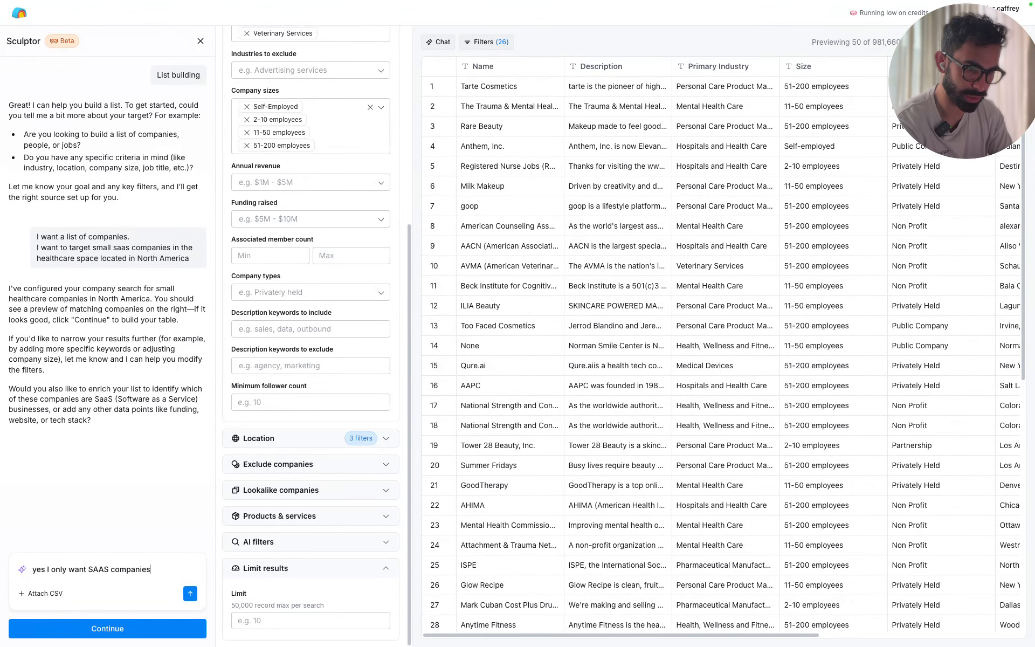
type(", and also ")
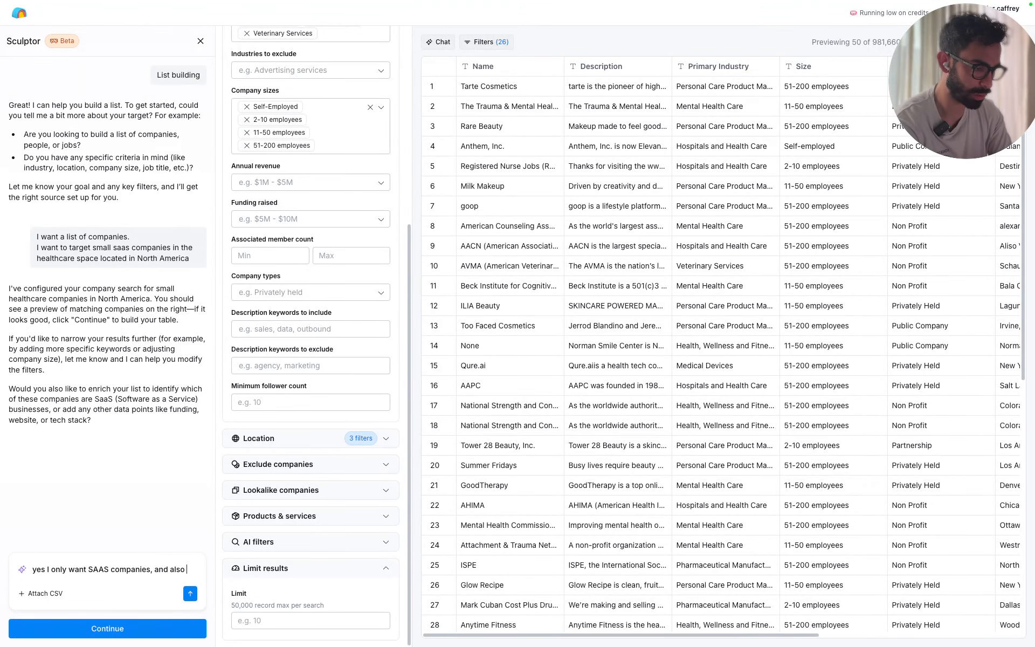
type("companies that have raised any amount of money. I also want companies that have")
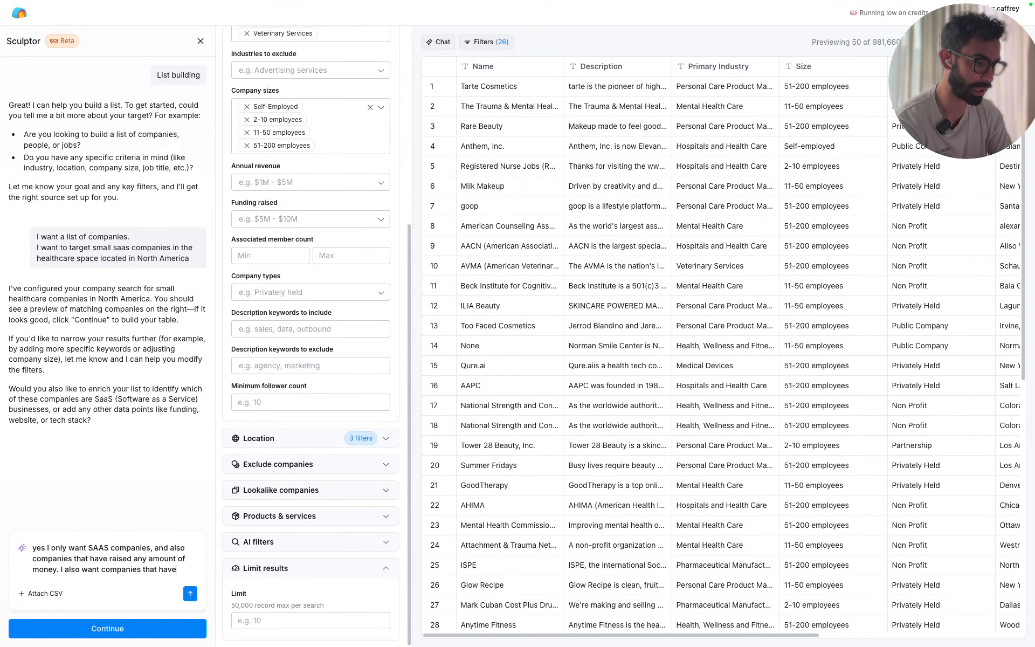
type(" more than 5 employee")
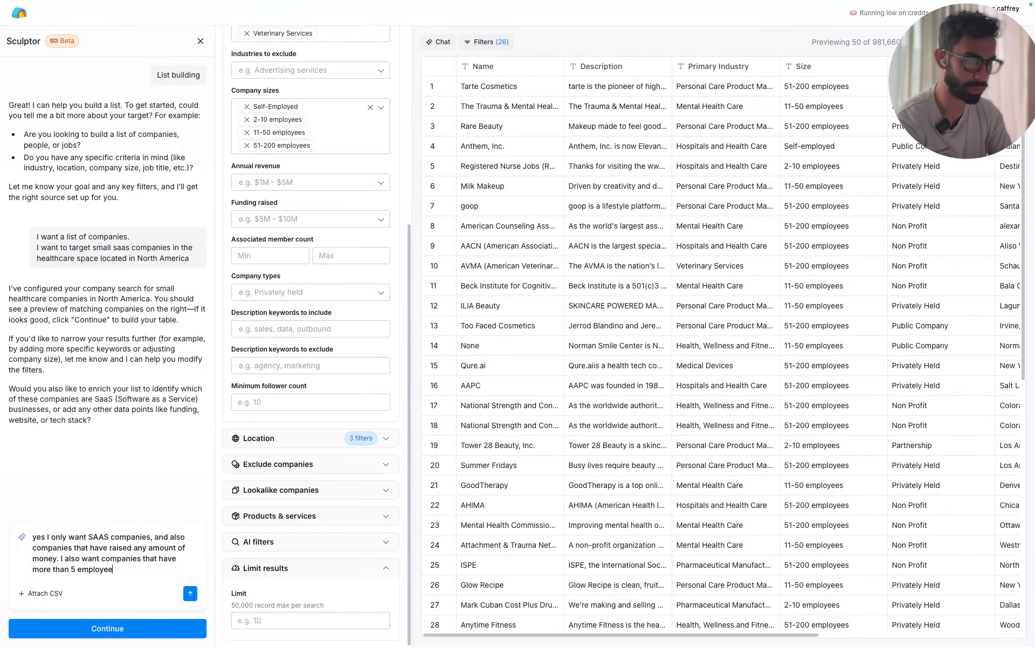
type("s")
key("Return")
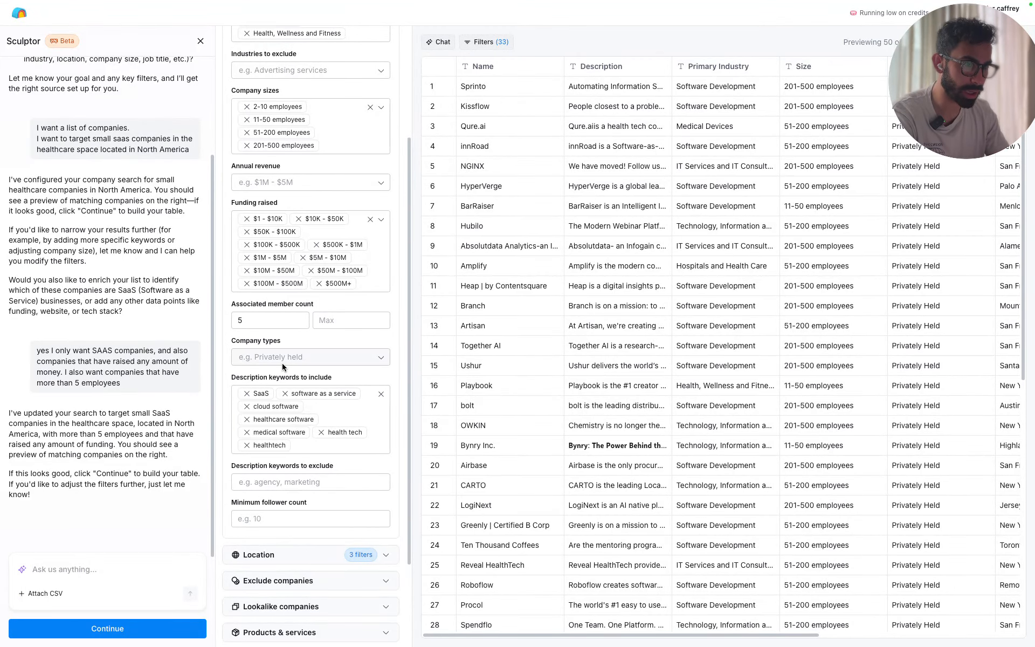
Step: Review the updated size, funding, member count and description keyword filters, and continue to build the table
scroll(283, 366, "up", 1)
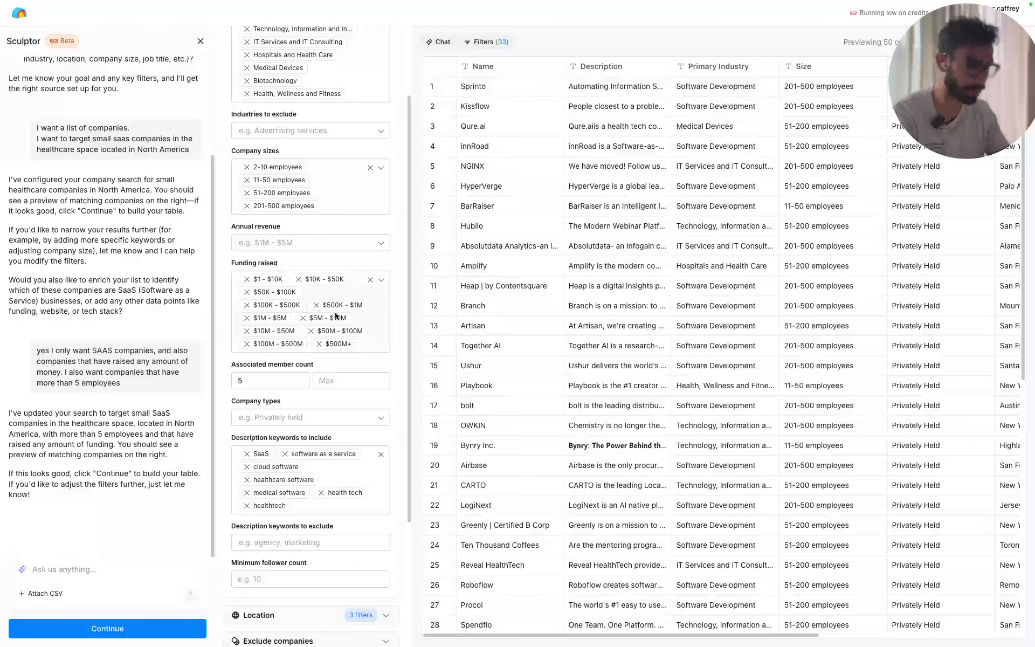
scroll(335, 315, "down", 1)
scroll(329, 311, "down", 1)
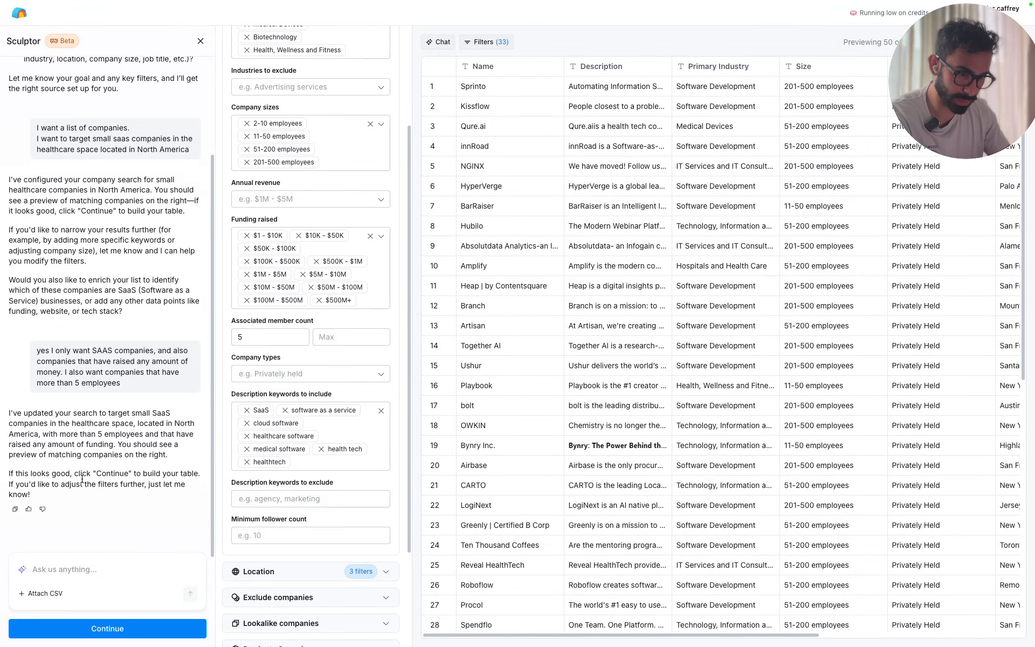
left_click(111, 630)
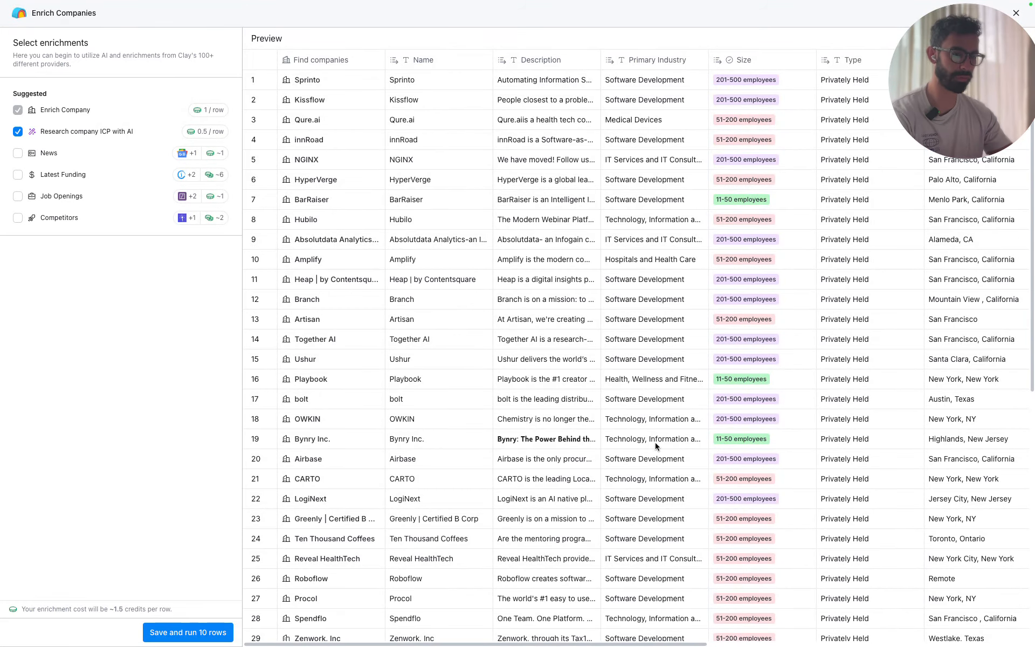
Step: Look over the preview columns, and save the table with Enrich Company and Research company ICP with AI, running 10 rows
scroll(654, 439, "right", 10)
scroll(653, 437, "left", 10)
scroll(652, 436, "right", 10)
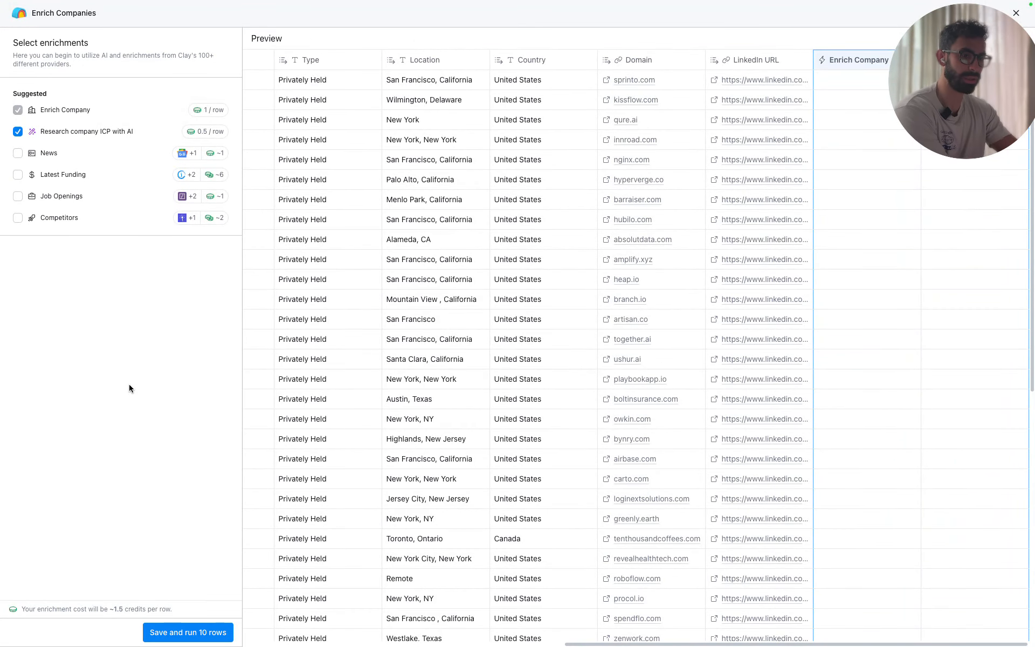
left_click(174, 631)
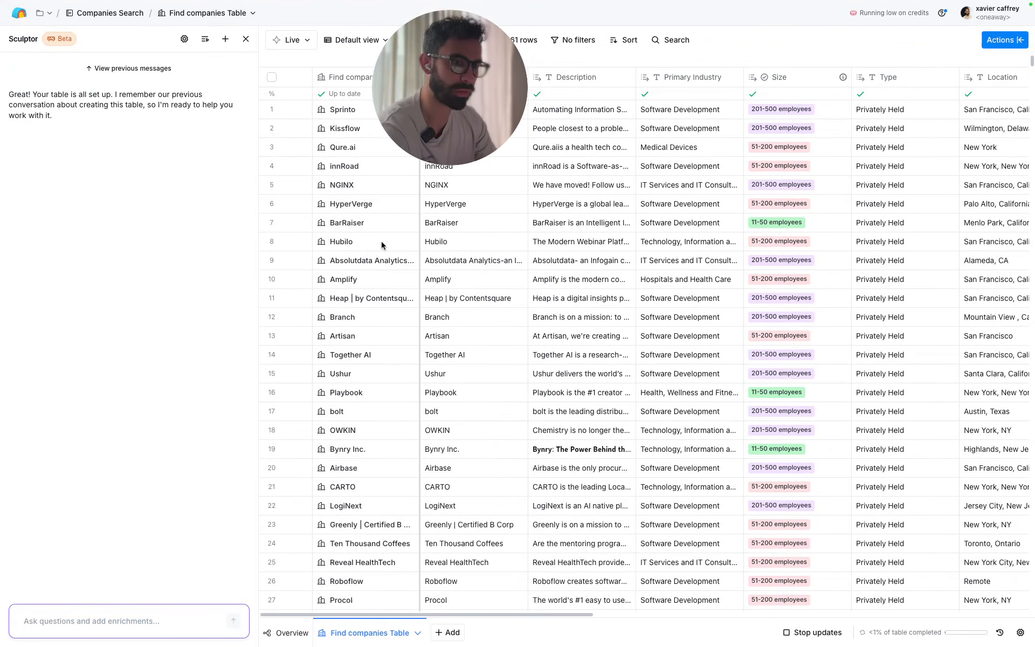
Step: Examine the enrichment columns for the first ten companies, including Enrich Company, Employee Count, Founded, Follower Count and the company ICP research
scroll(748, 360, "right", 17)
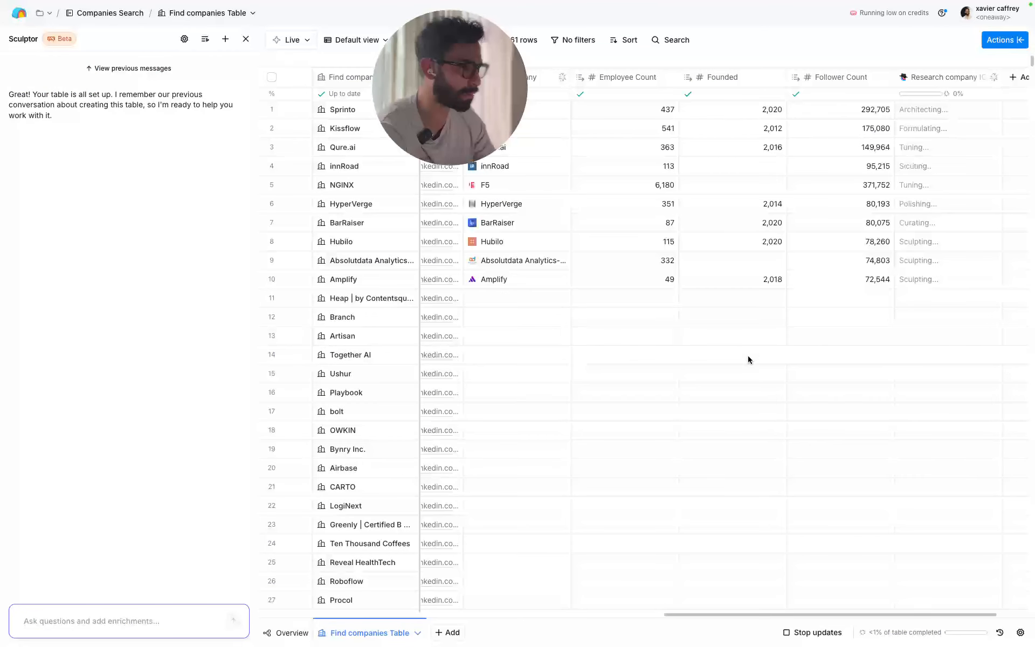
scroll(628, 313, "left", 4)
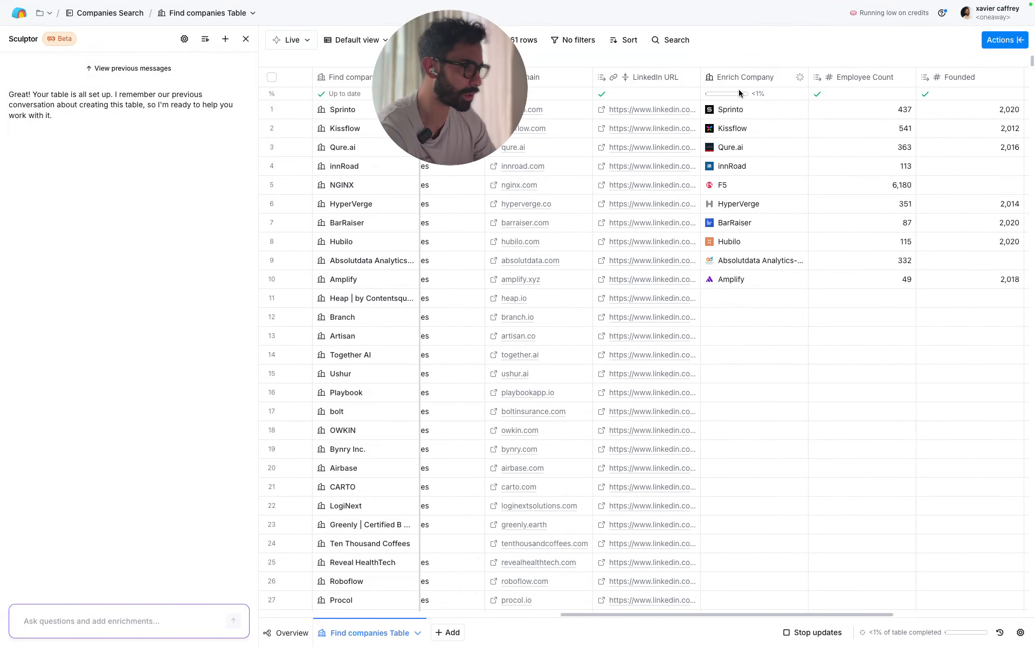
scroll(751, 130, "right", 5)
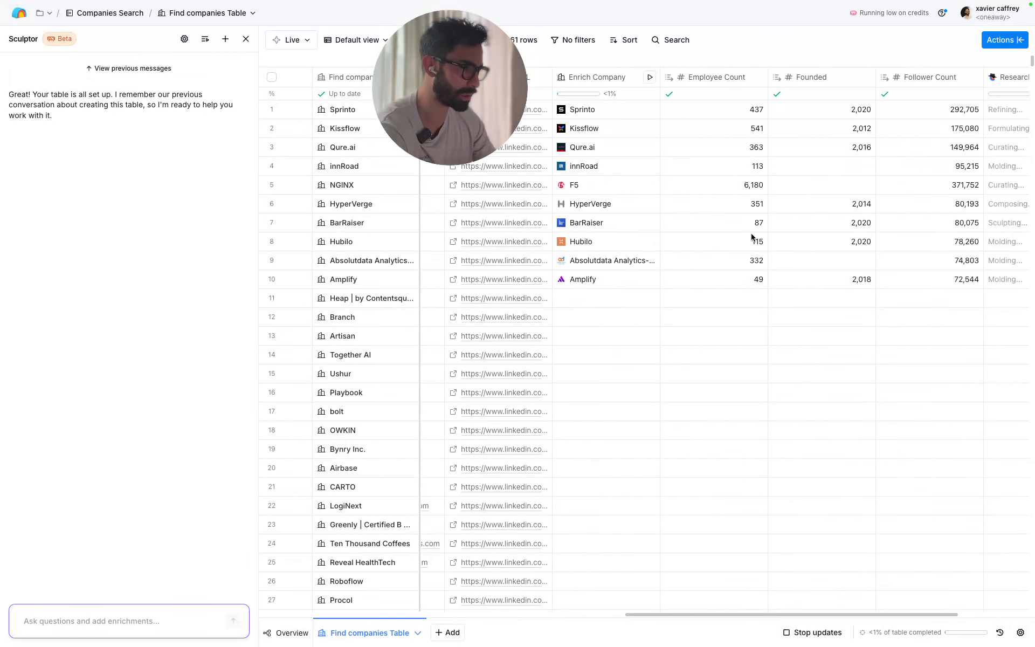
scroll(724, 204, "right", 3)
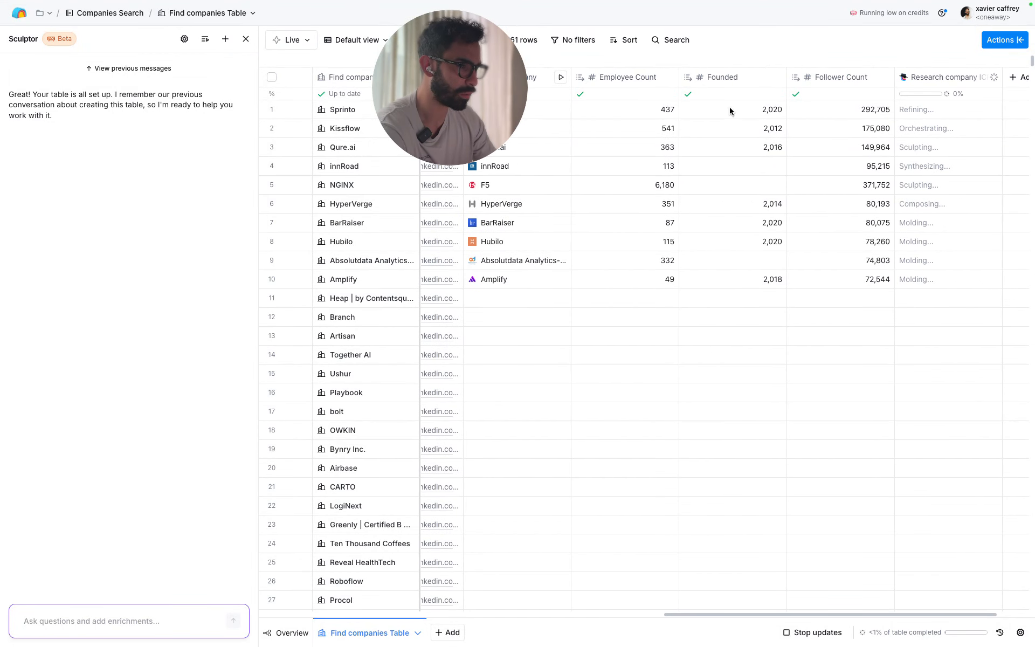
scroll(755, 200, "right", 2)
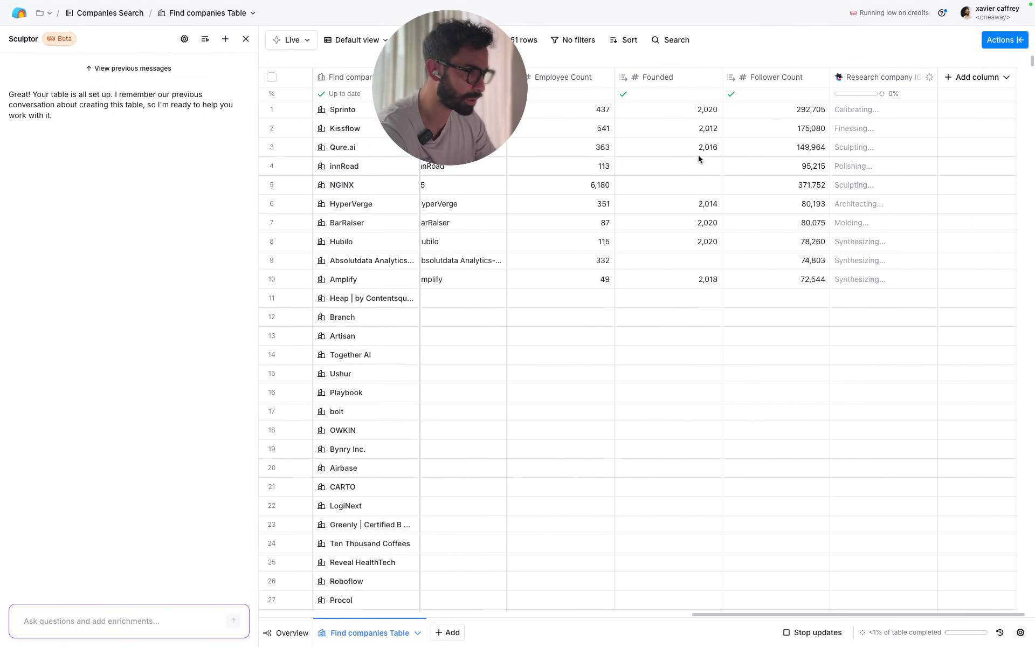
scroll(697, 173, "right", 1)
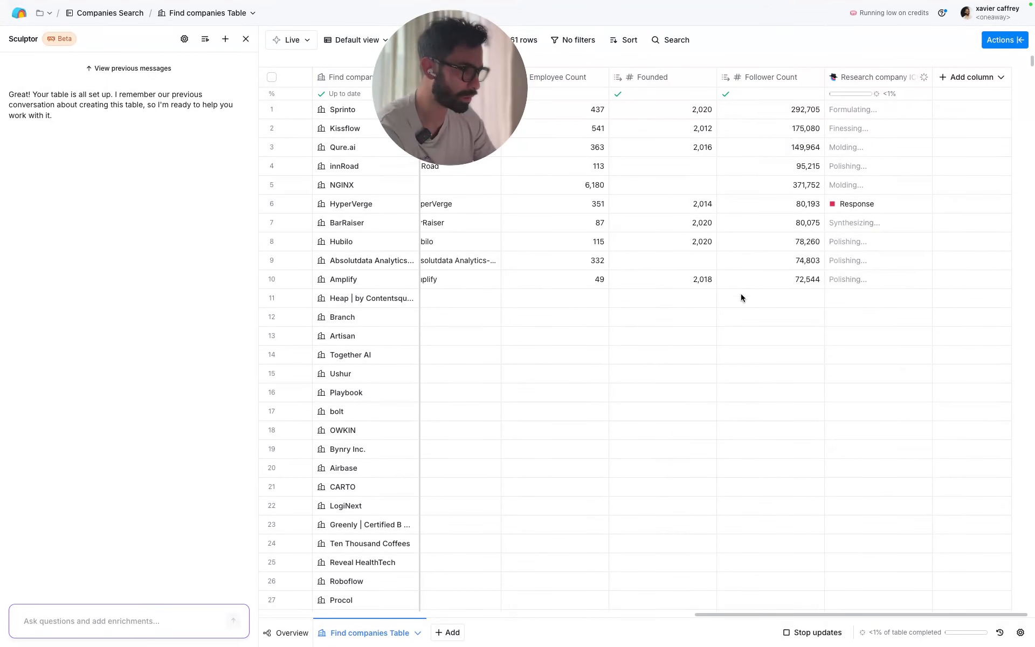
left_click(888, 75)
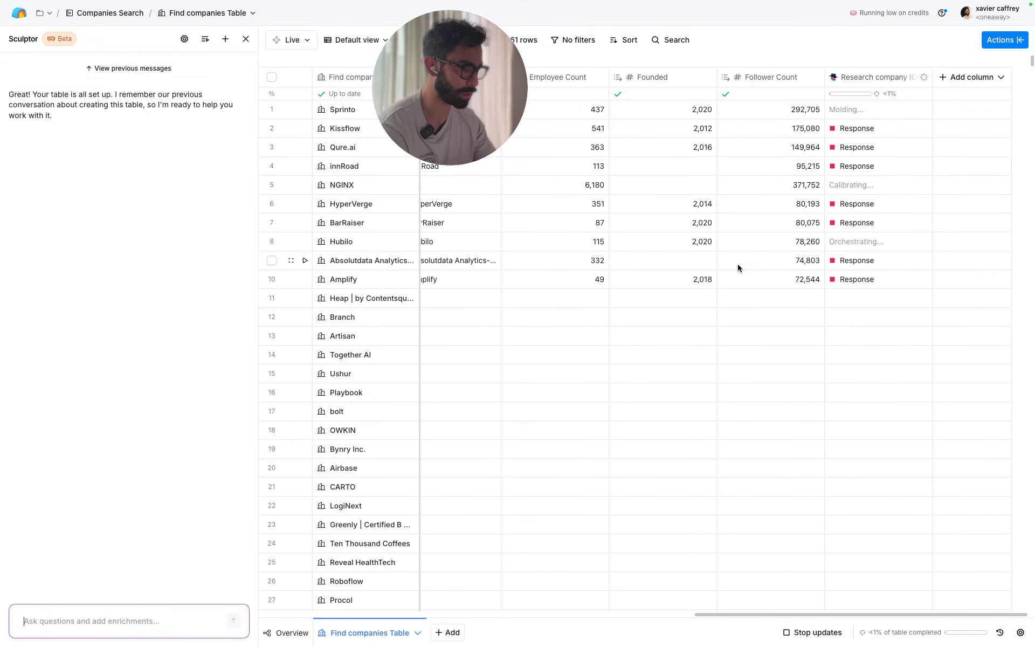
scroll(737, 261, "left", 2)
scroll(737, 261, "left", 3)
scroll(736, 262, "right", 4)
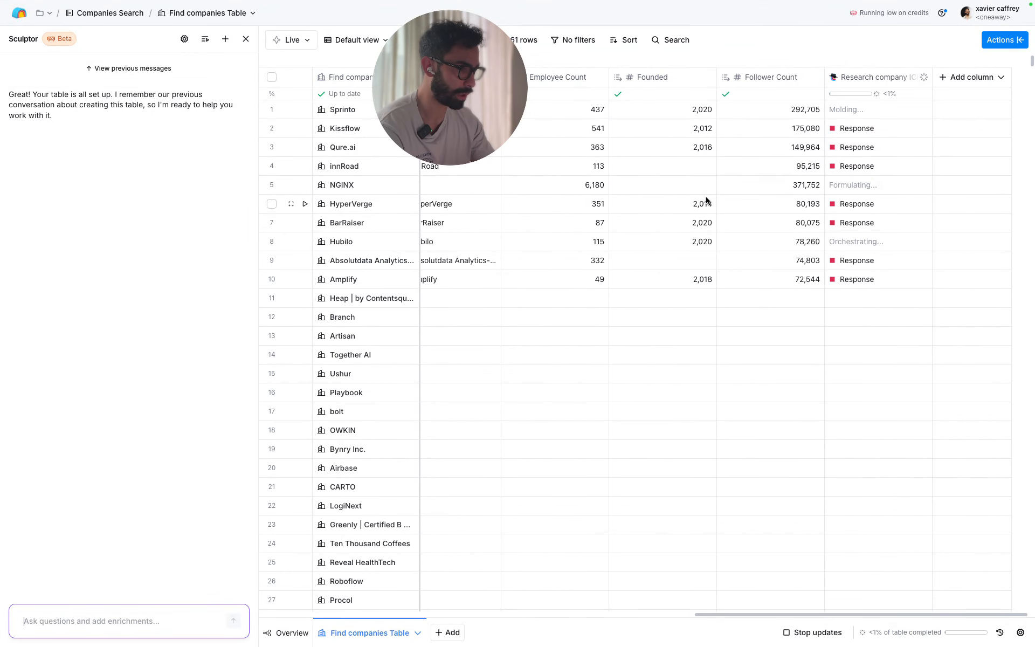
scroll(709, 162, "left", 5)
scroll(708, 203, "left", 3)
scroll(708, 204, "right", 10)
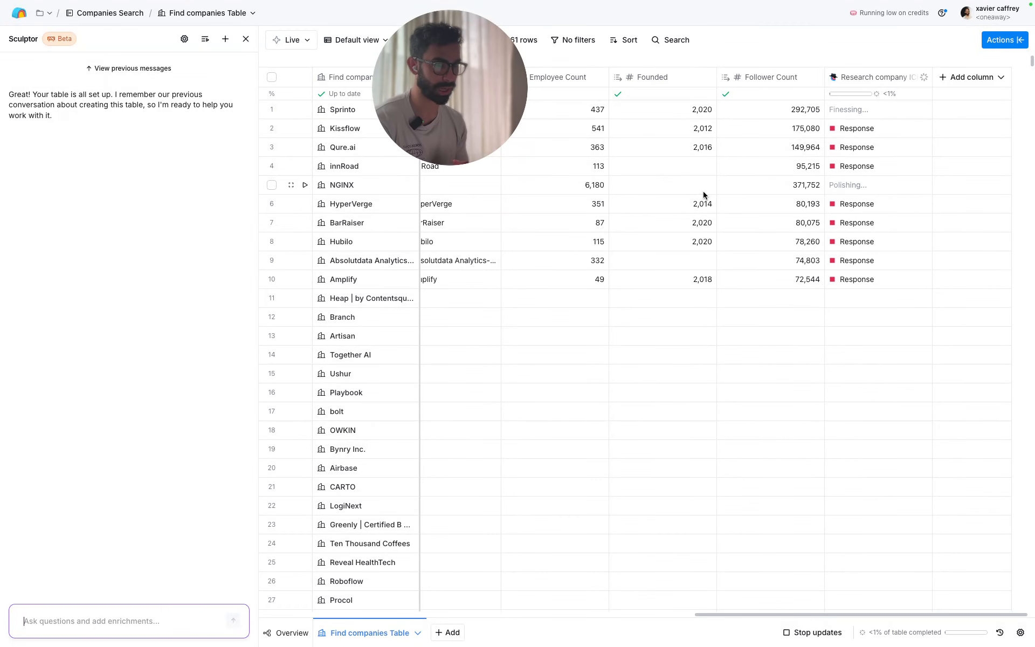
mouse_move(1, 237)
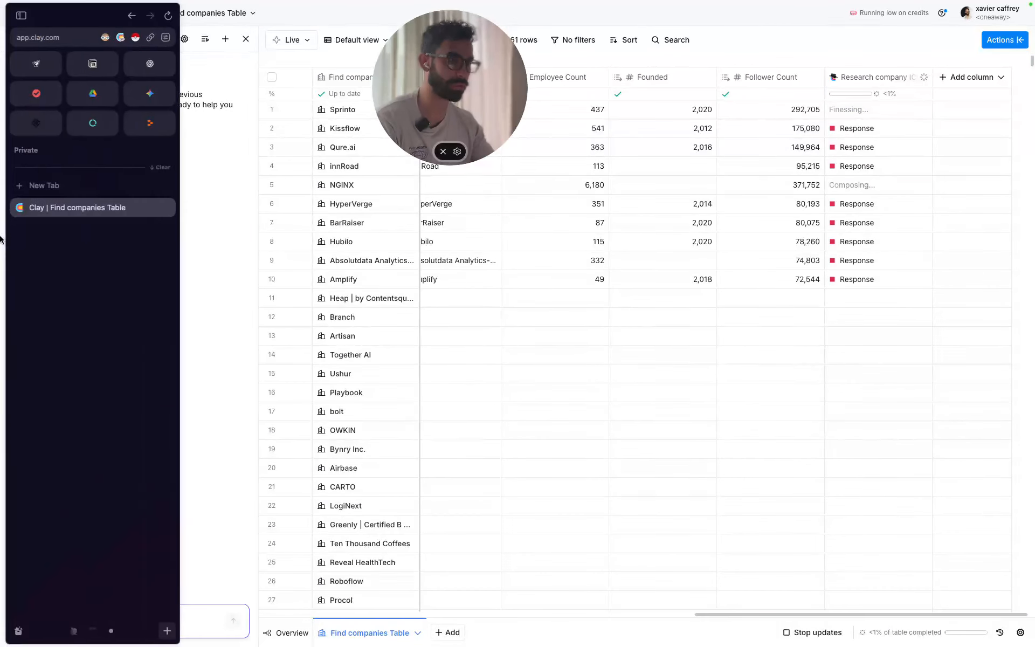